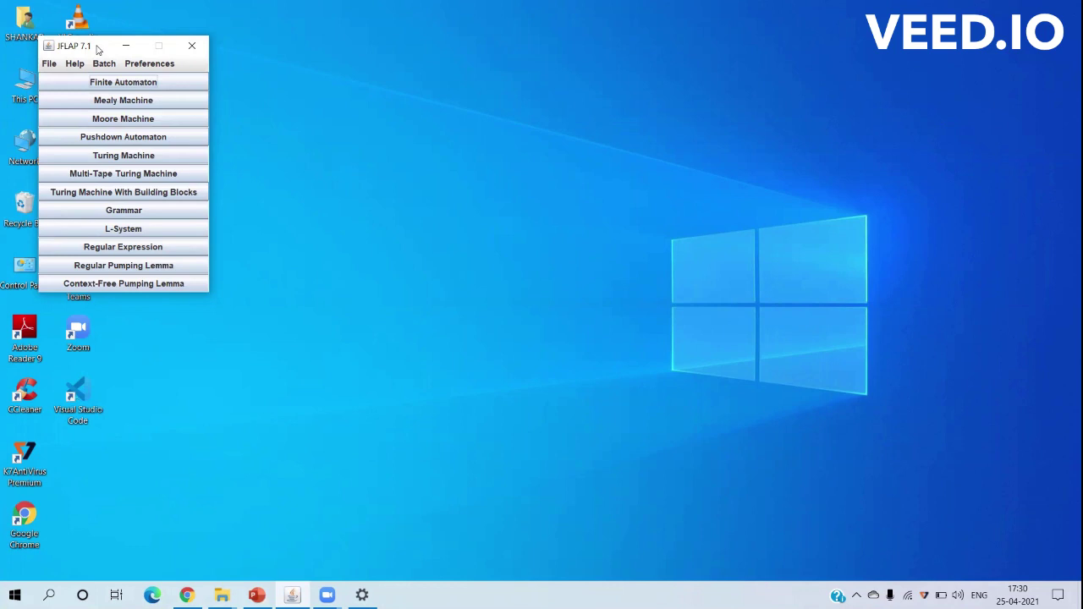
Create a new finite automaton and maximize its editor window.
{"action": "left_click_drag", "start_coordinate": [97, 49], "coordinate": [95, 61]}
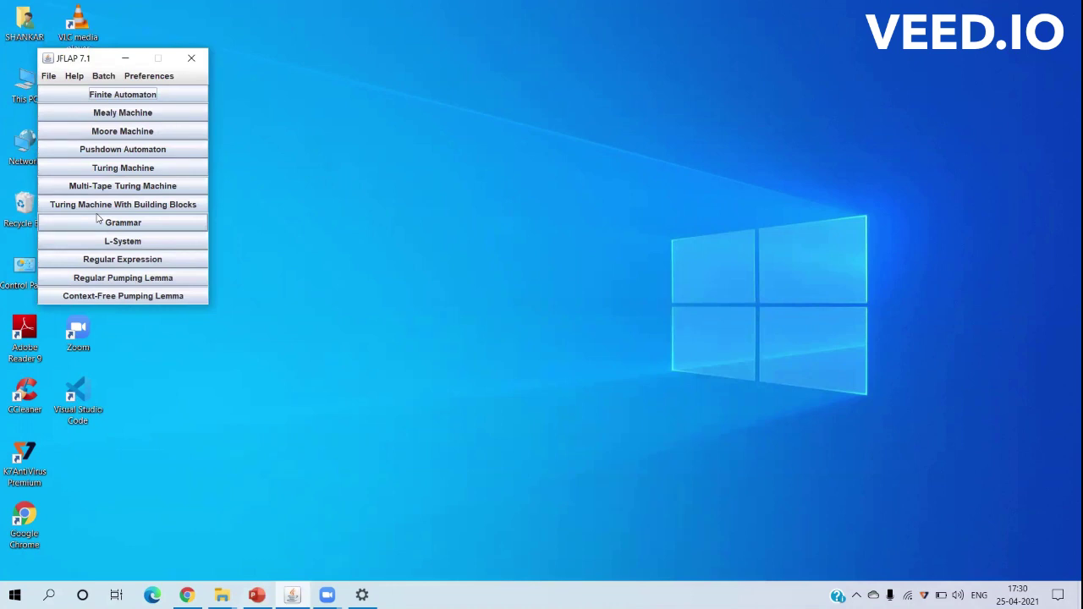
{"action": "left_click", "coordinate": [119, 97]}
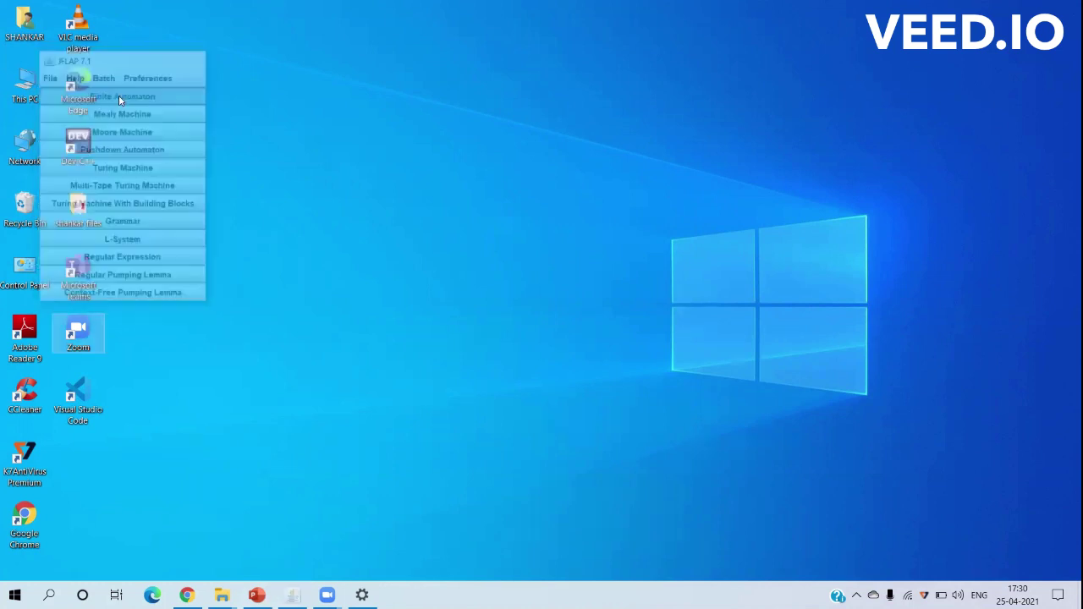
{"action": "left_click", "coordinate": [401, 46]}
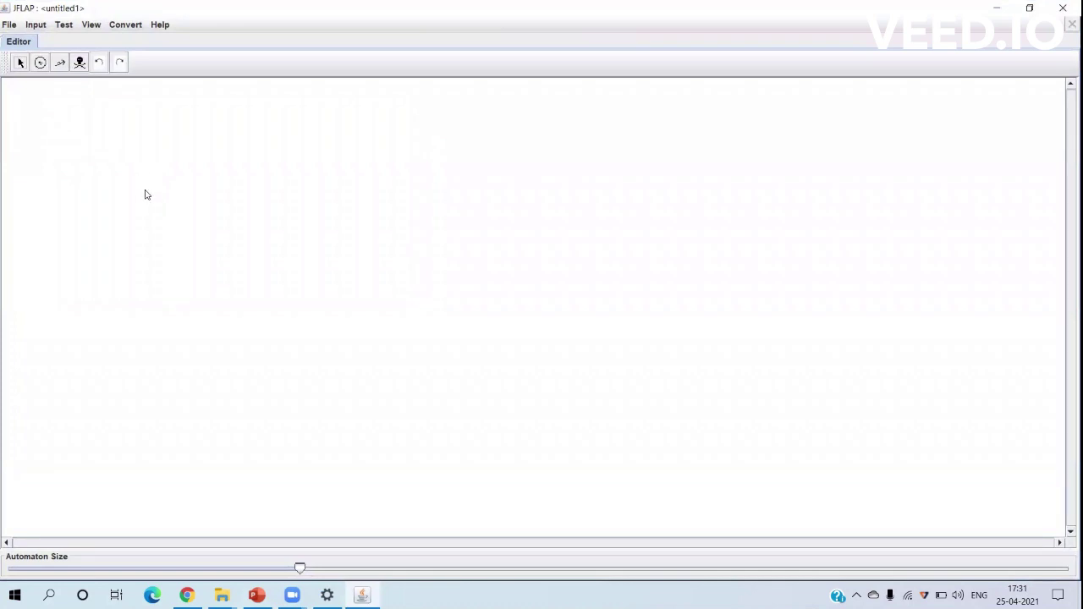
{"action": "left_click", "coordinate": [7, 26]}
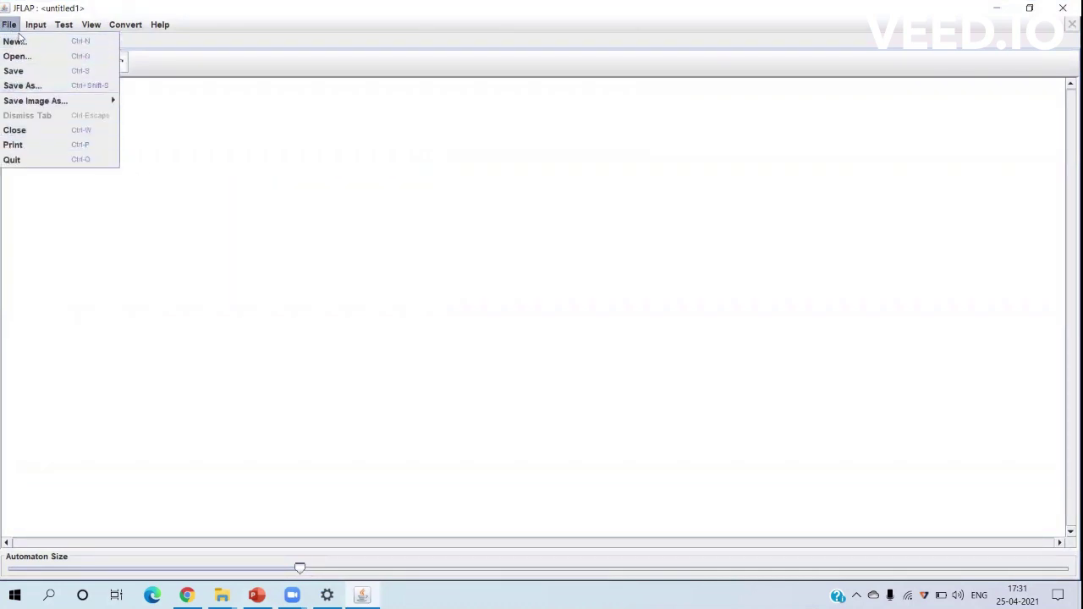
{"action": "mouse_move", "coordinate": [40, 28]}
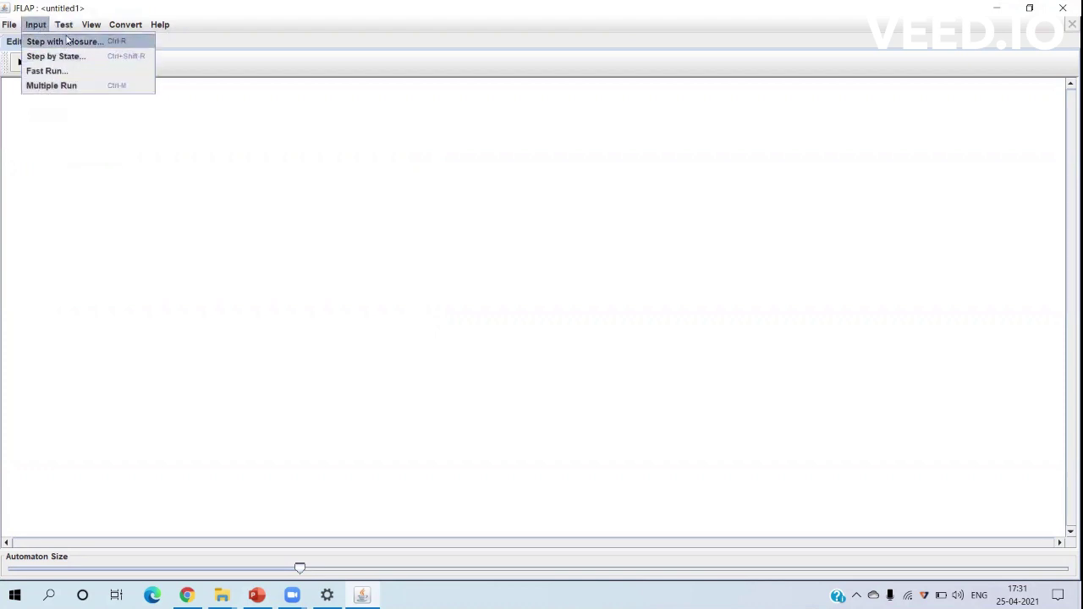
{"action": "mouse_move", "coordinate": [118, 27]}
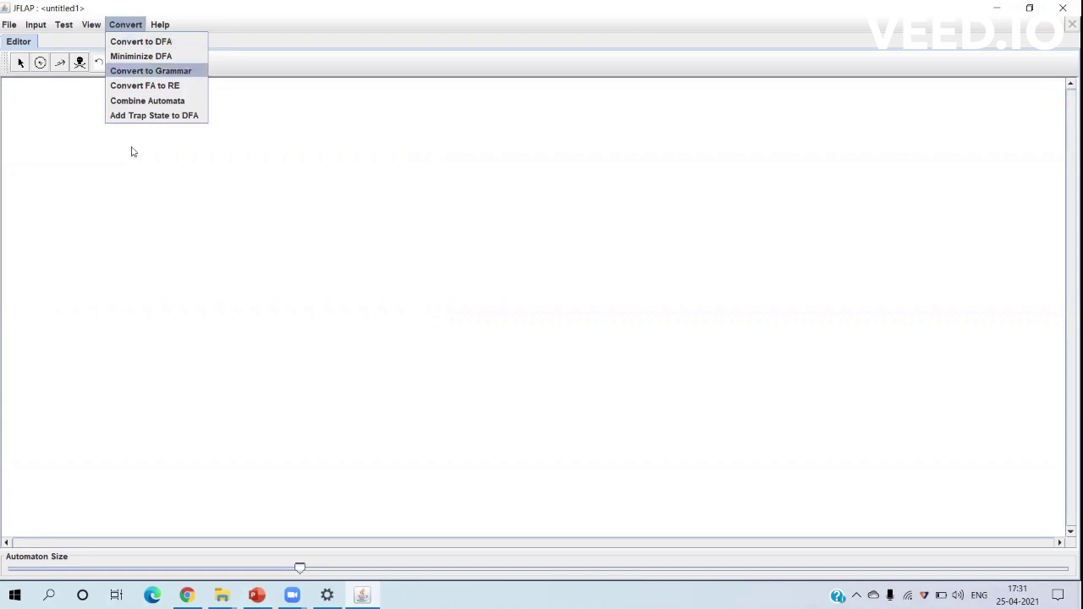
{"action": "left_click", "coordinate": [72, 200]}
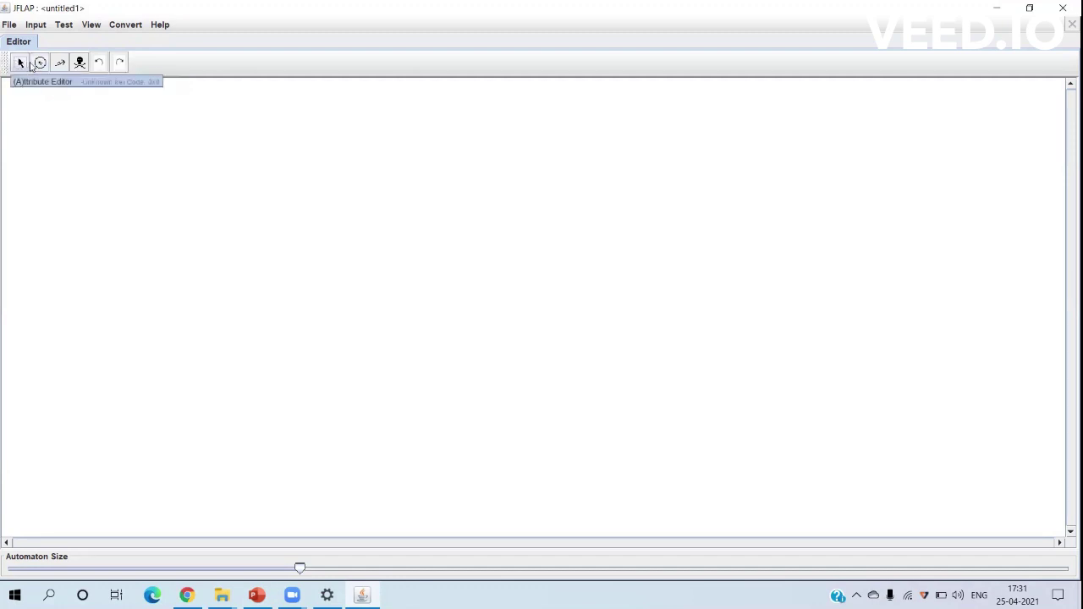
{"action": "left_click", "coordinate": [79, 64]}
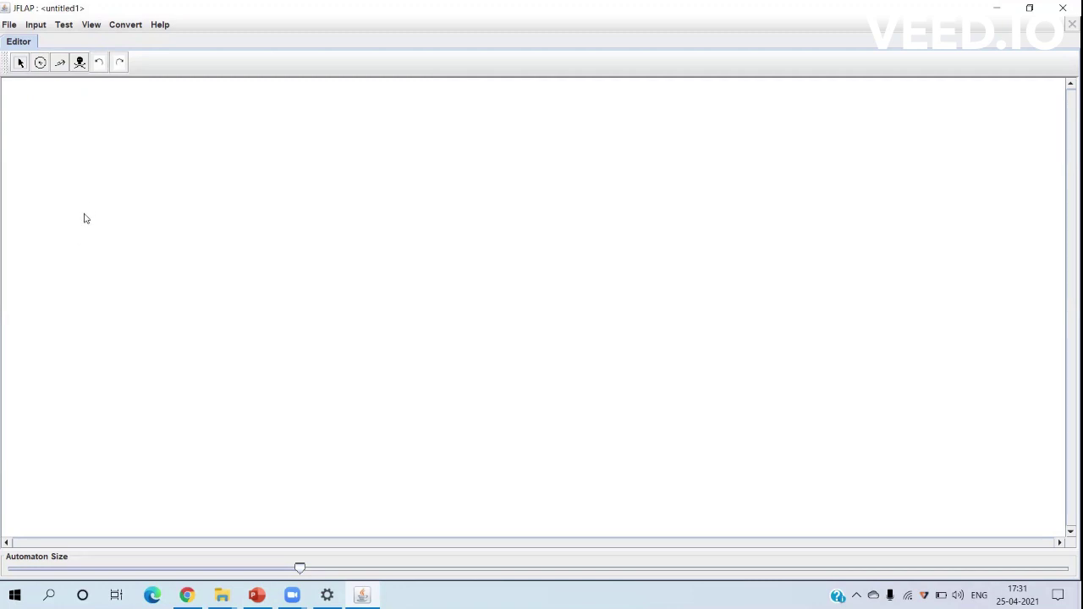
Place four states on the canvas in a rough square, going clockwise from the upper-left corner.
{"action": "left_click", "coordinate": [39, 64]}
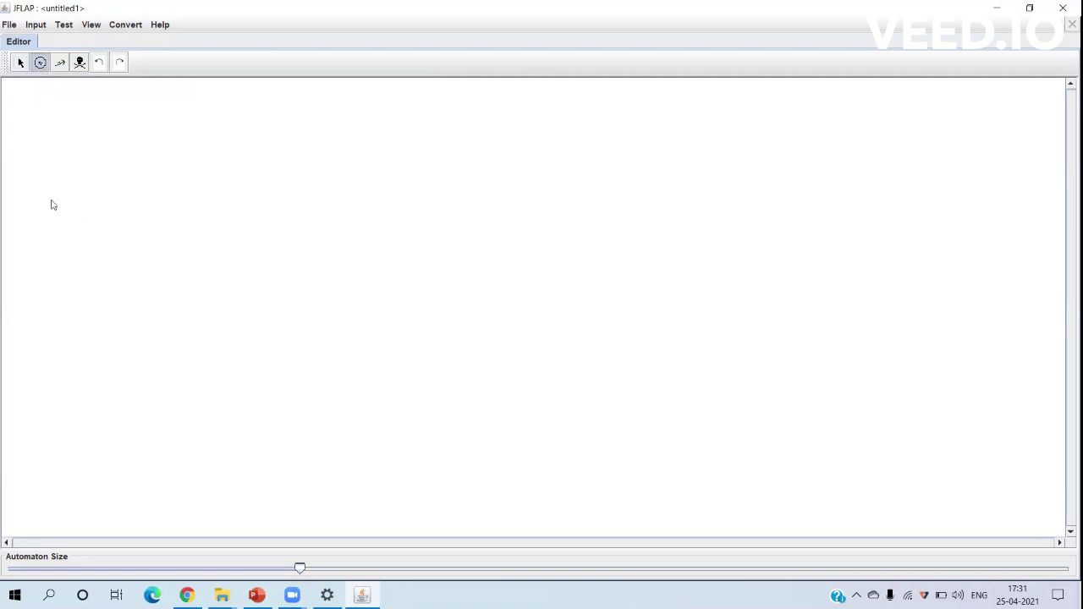
{"action": "left_click", "coordinate": [104, 241]}
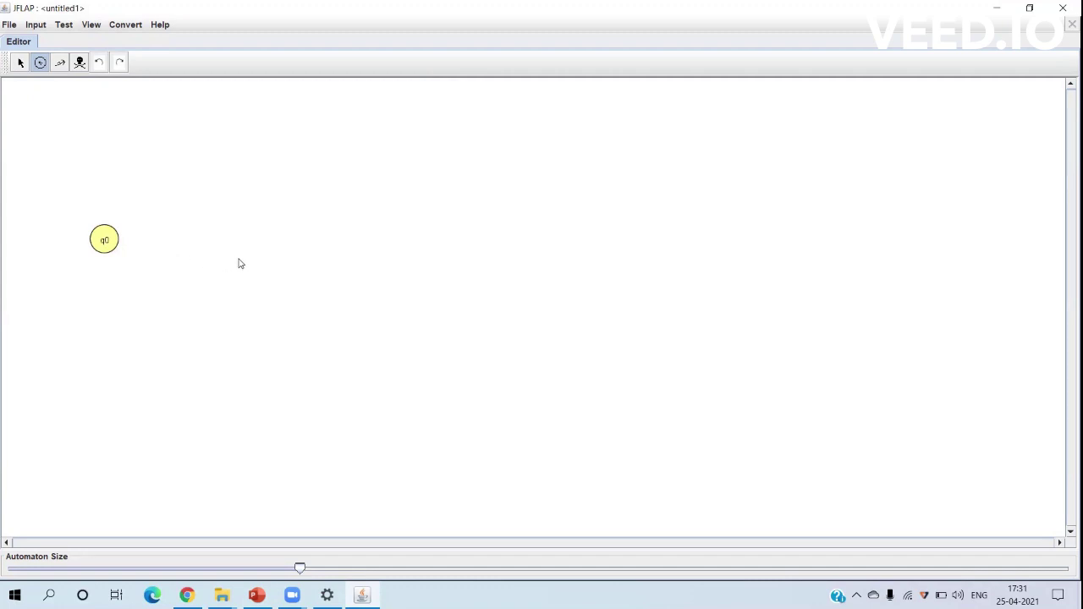
{"action": "left_click", "coordinate": [287, 247]}
{"action": "left_click", "coordinate": [283, 390]}
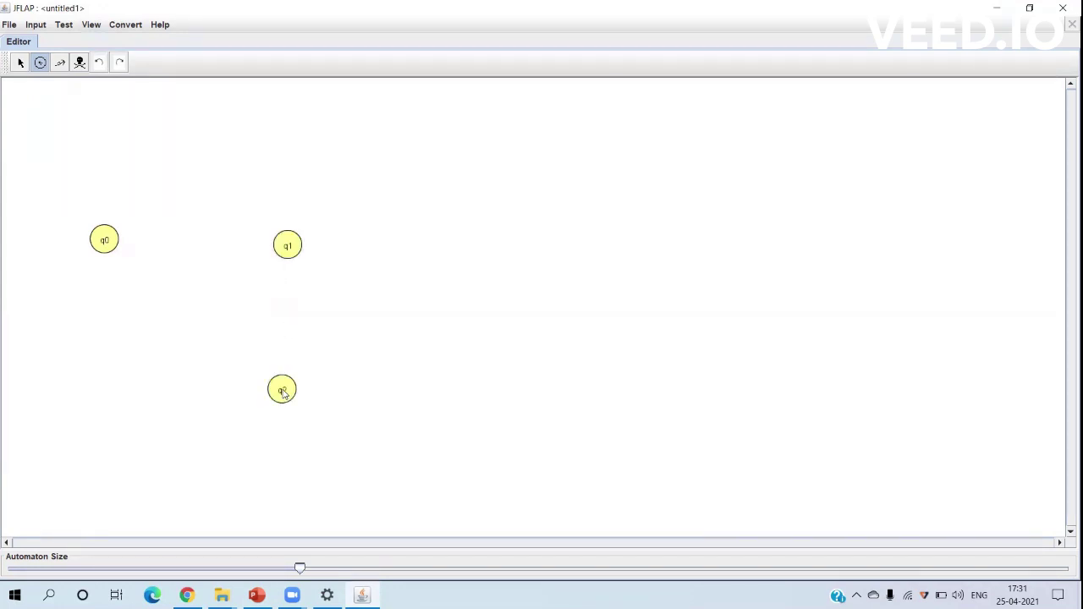
{"action": "left_click", "coordinate": [108, 400]}
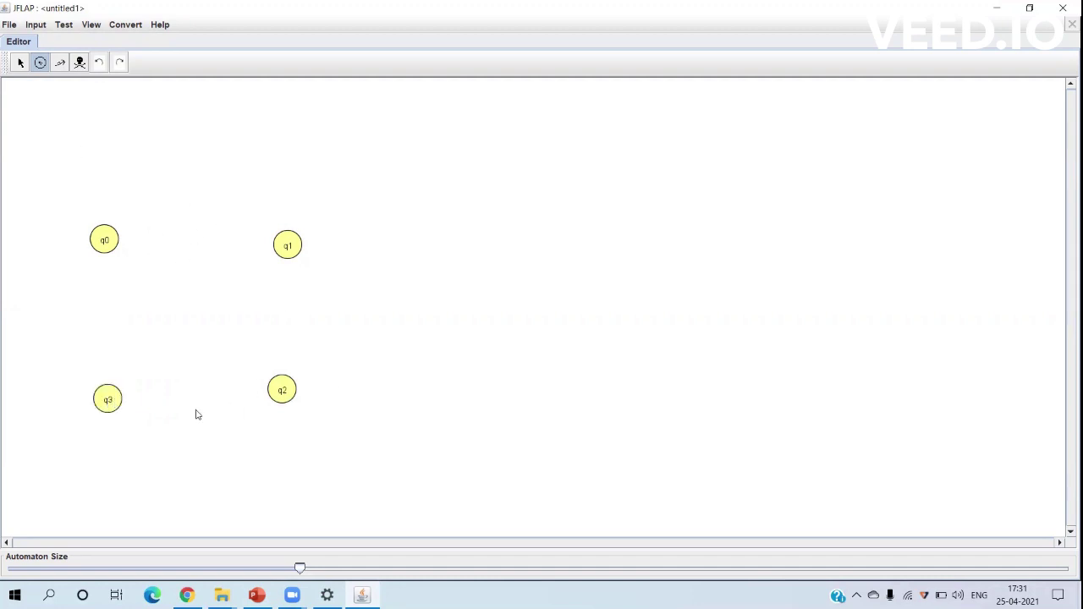
Reposition the four states slightly so they line up more evenly as the corners of a square.
{"action": "left_click", "coordinate": [21, 63]}
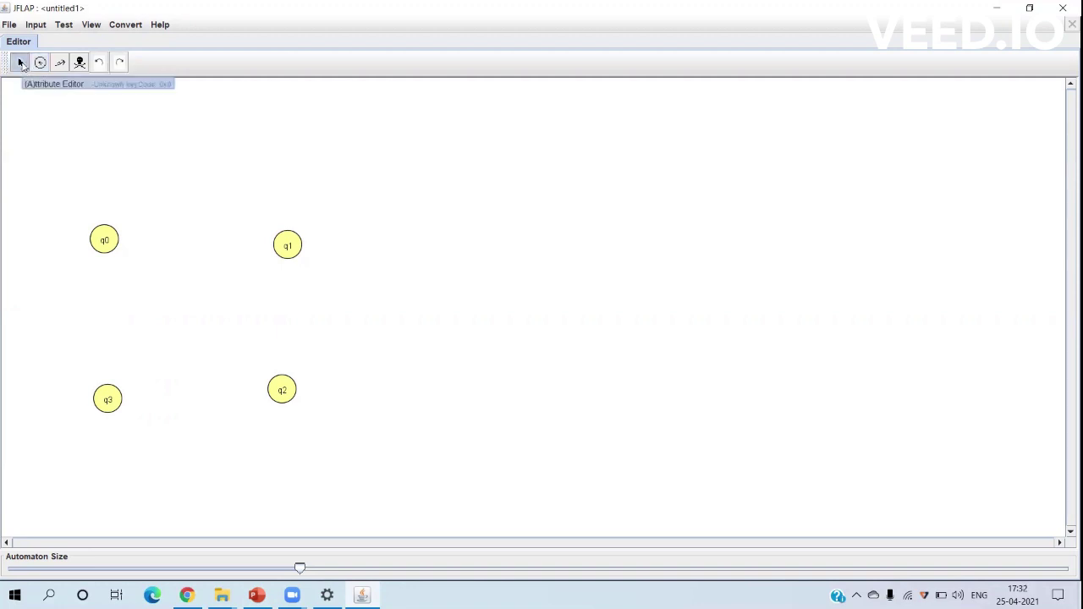
{"action": "left_click_drag", "start_coordinate": [104, 244], "coordinate": [107, 238]}
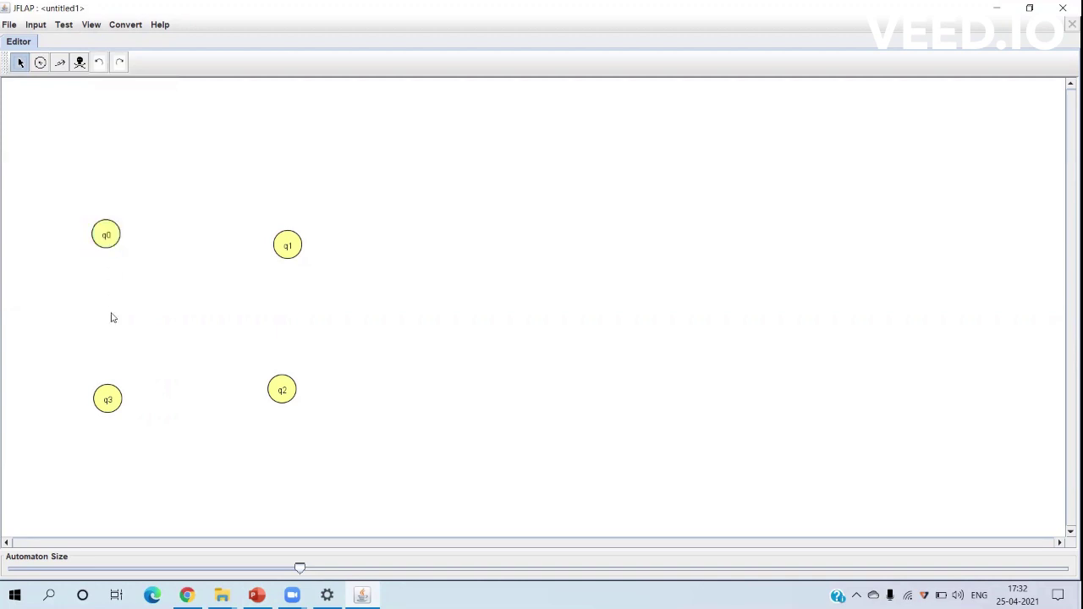
{"action": "left_click_drag", "start_coordinate": [106, 395], "coordinate": [104, 388]}
{"action": "left_click_drag", "start_coordinate": [287, 247], "coordinate": [271, 240]}
{"action": "left_click_drag", "start_coordinate": [285, 395], "coordinate": [280, 398]}
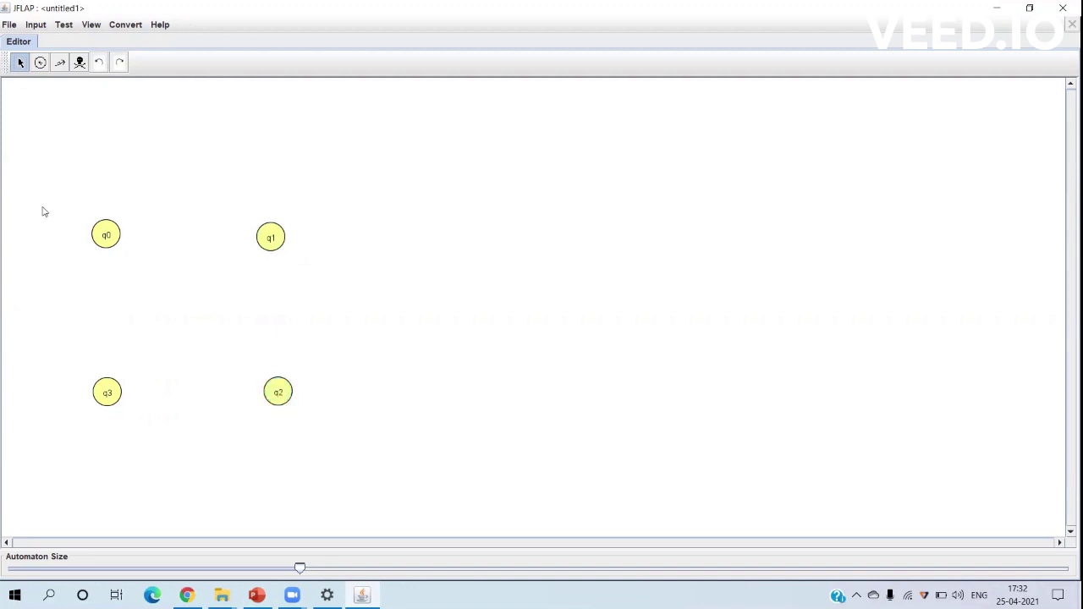
Mark state q0 as initial and states q1 and q3 as final.
{"action": "right_click", "coordinate": [105, 237]}
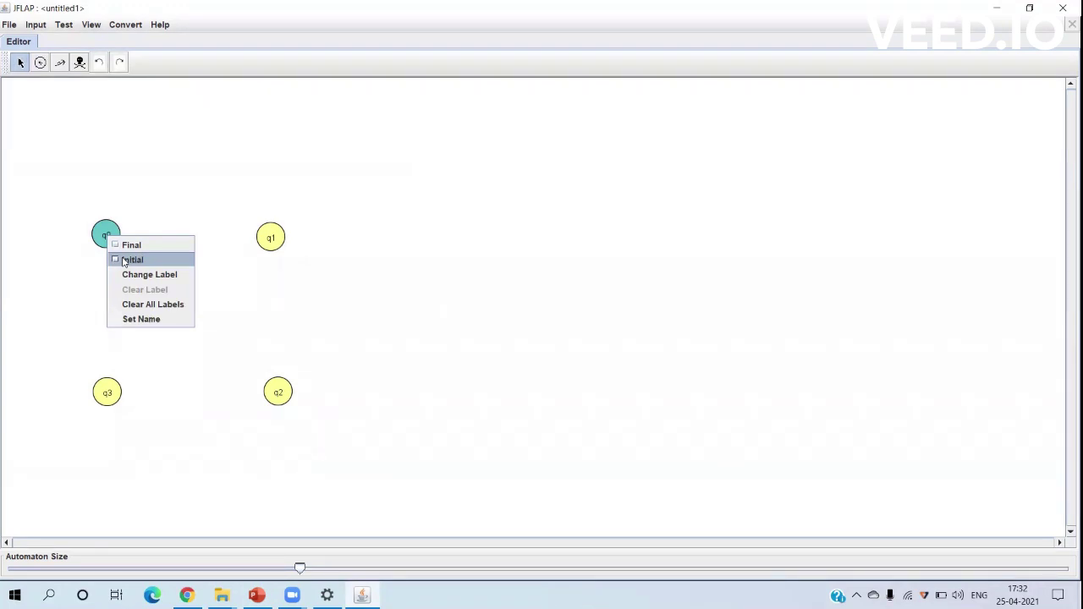
{"action": "left_click", "coordinate": [124, 264]}
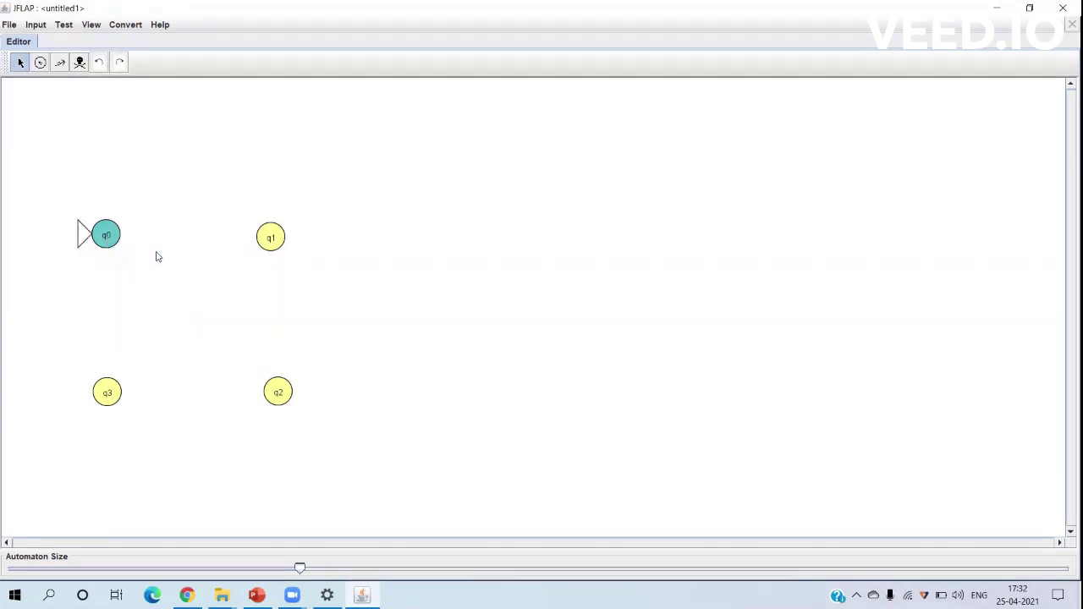
{"action": "right_click", "coordinate": [272, 246]}
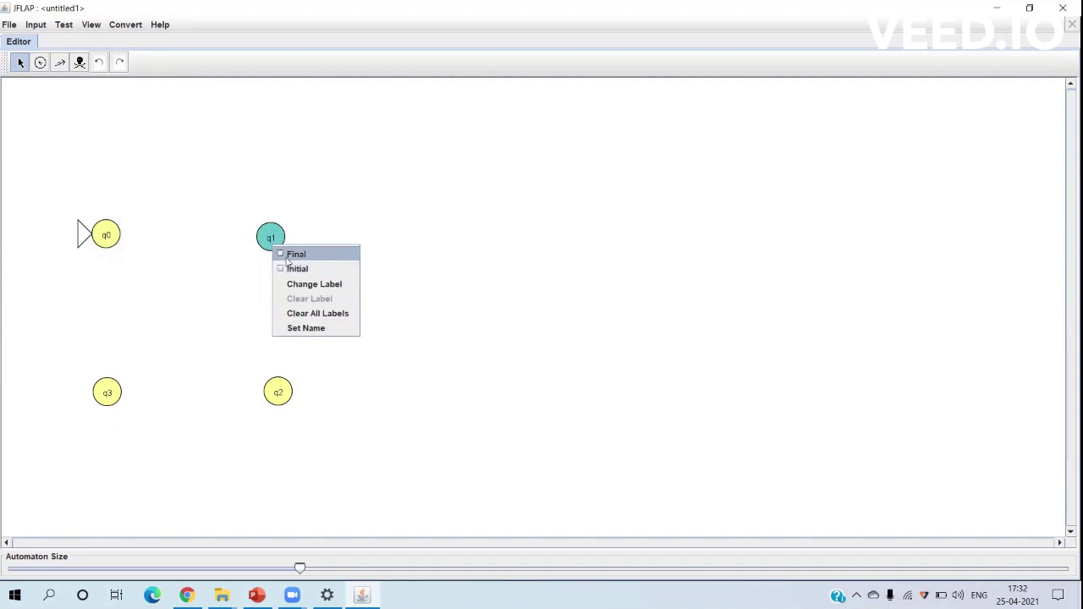
{"action": "left_click", "coordinate": [288, 255]}
{"action": "right_click", "coordinate": [111, 398]}
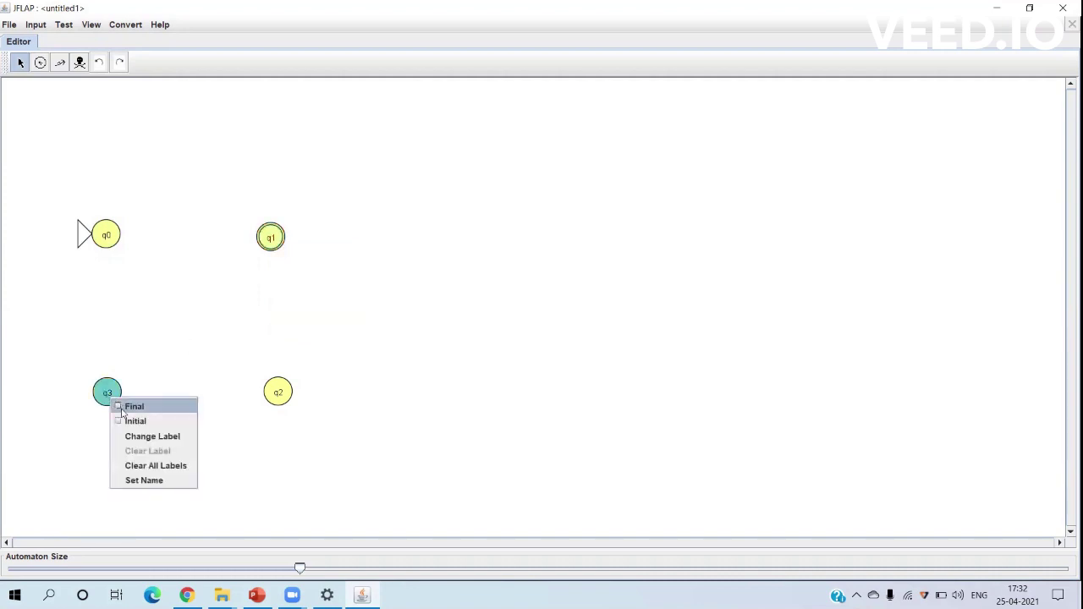
{"action": "left_click", "coordinate": [131, 410]}
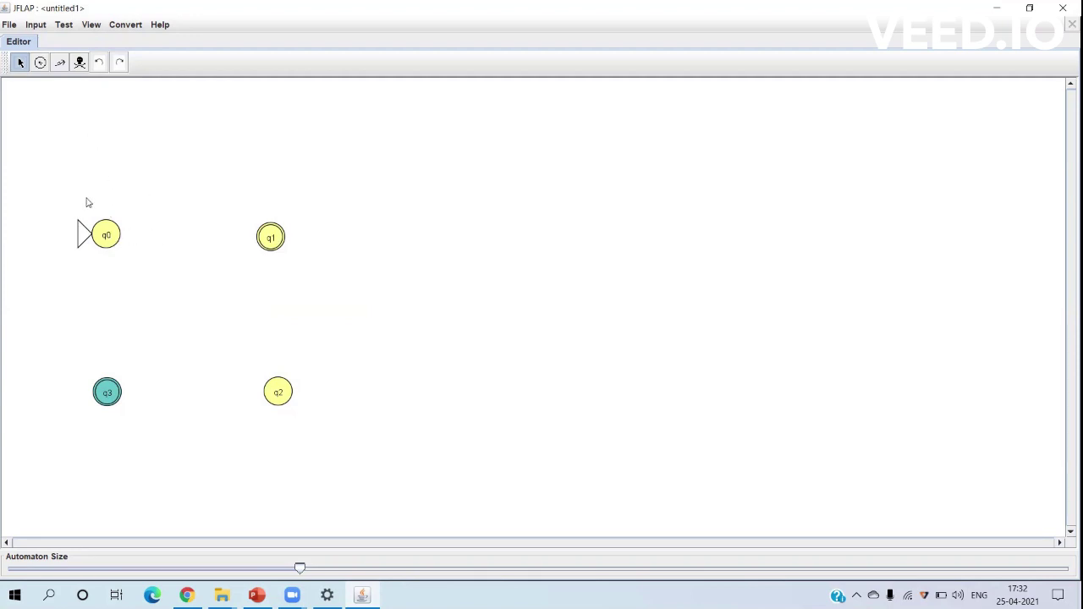
Add a self-loop labelled a on q0 and a transition labelled b from q0 to q1.
{"action": "left_click", "coordinate": [59, 64]}
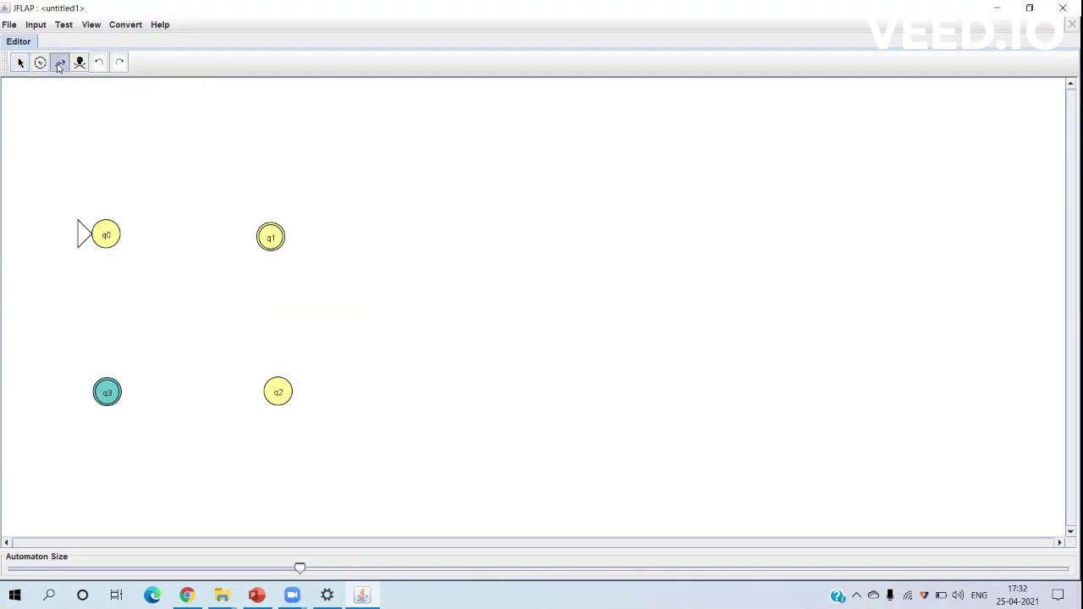
{"action": "left_click", "coordinate": [106, 238]}
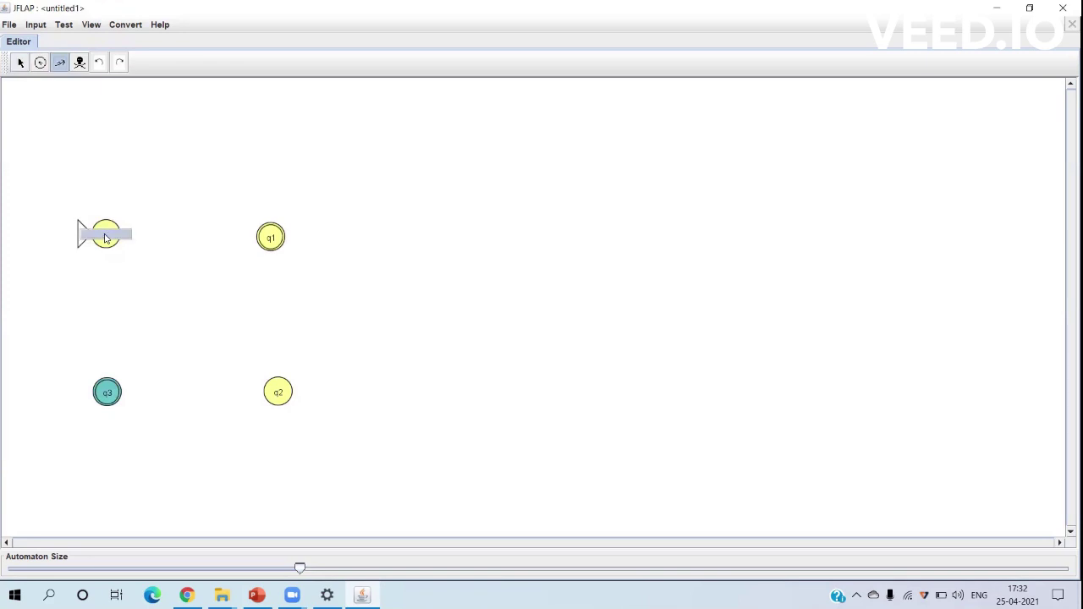
{"action": "type", "text": "a"}
{"action": "key", "text": "Return"}
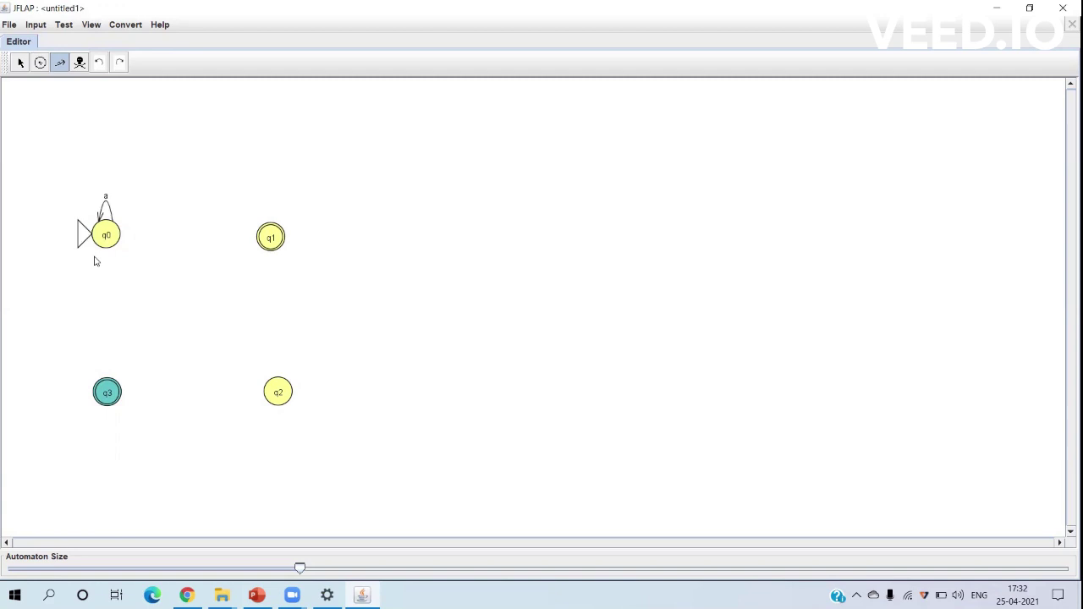
{"action": "left_click_drag", "start_coordinate": [105, 238], "coordinate": [270, 240]}
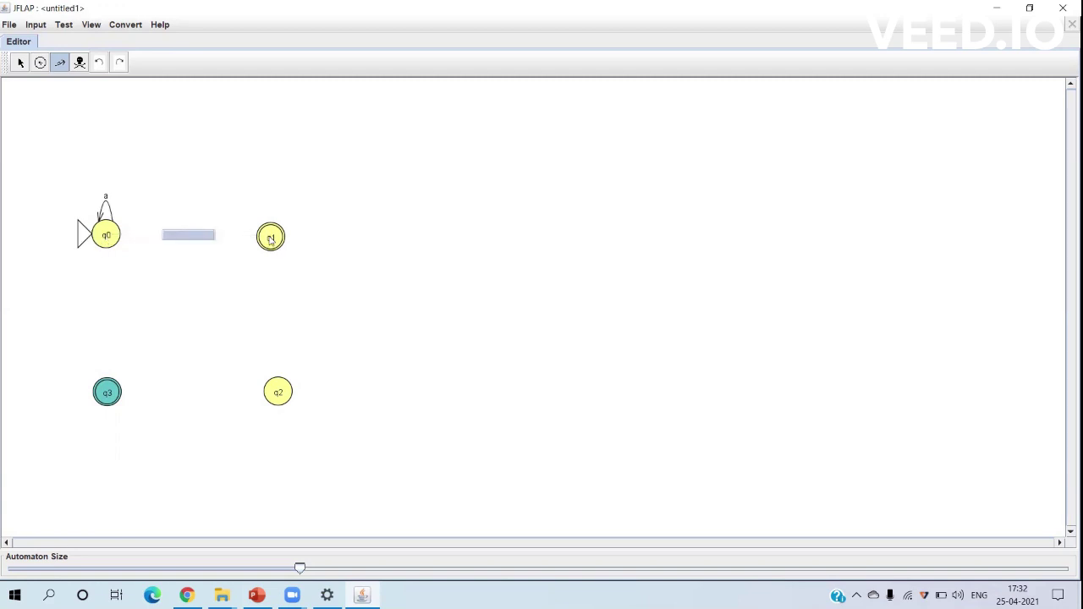
{"action": "type", "text": "b"}
Add a self-loop labelled a on q1 and a transition labelled a from q1 to q2.
{"action": "left_click", "coordinate": [270, 240]}
{"action": "type", "text": "a"}
{"action": "left_click_drag", "start_coordinate": [271, 242], "coordinate": [280, 394]}
{"action": "type", "text": "a"}
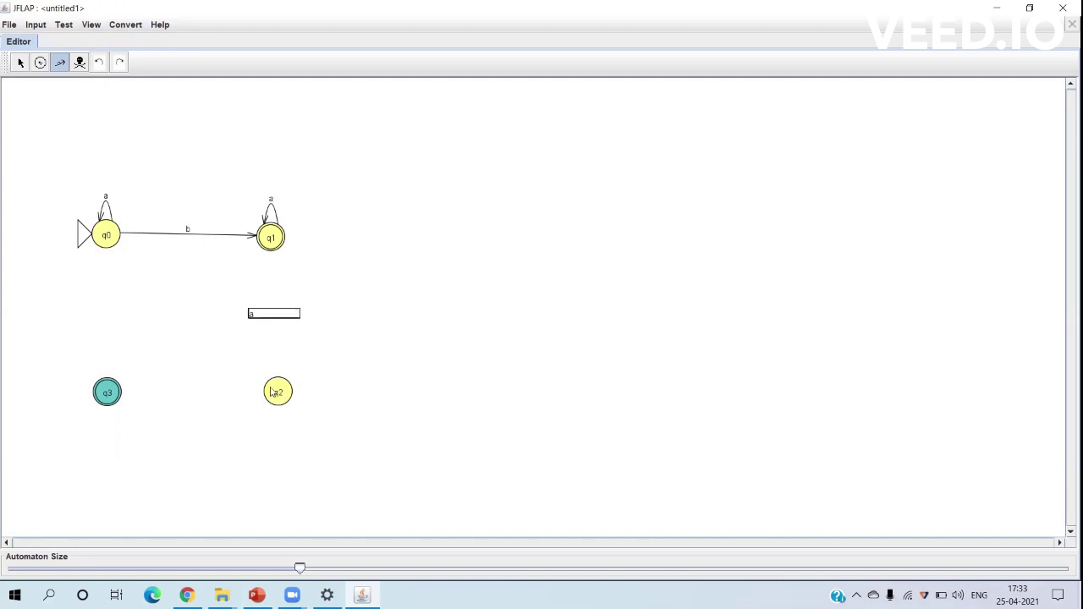
Add a transition labelled b from q2 to q3 and one labelled a from q3 to q0.
{"action": "left_click_drag", "start_coordinate": [274, 396], "coordinate": [104, 398]}
{"action": "type", "text": "b"}
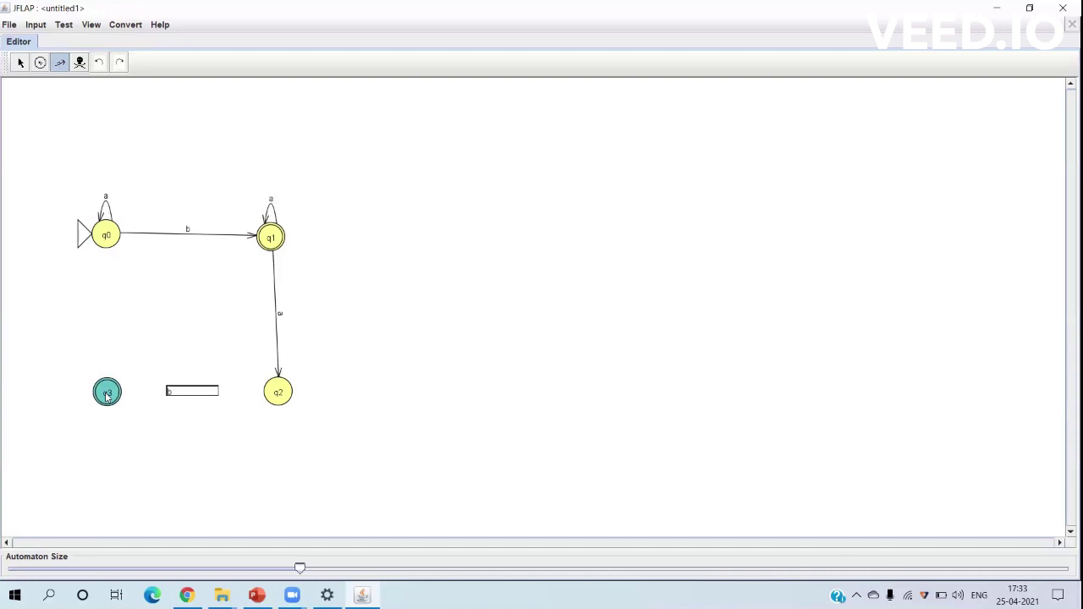
{"action": "key", "text": "Return"}
{"action": "left_click_drag", "start_coordinate": [106, 394], "coordinate": [108, 234]}
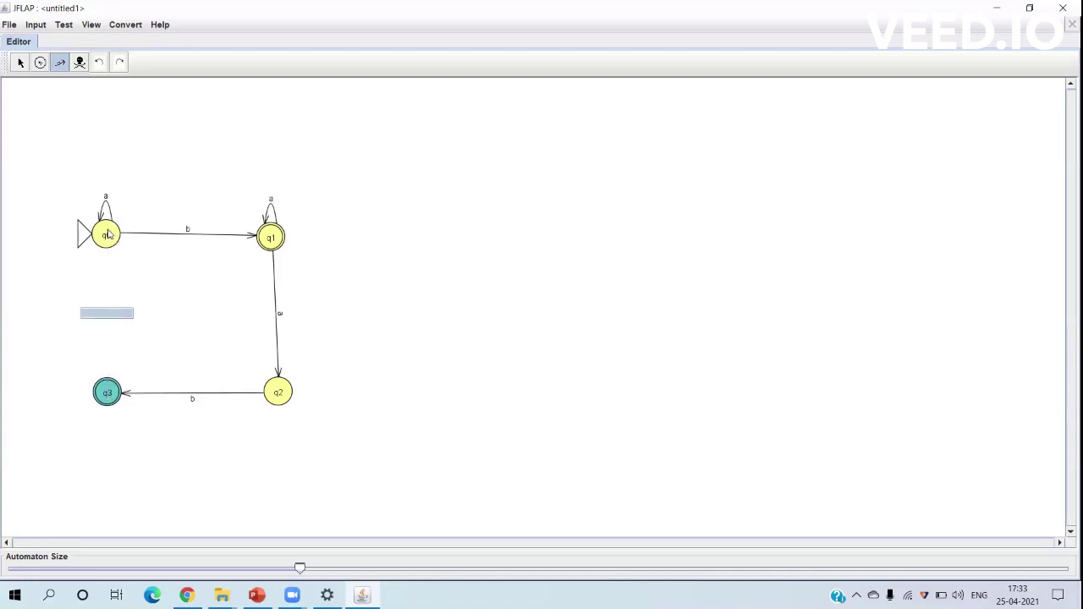
{"action": "type", "text": "a"}
{"action": "key", "text": "Return"}
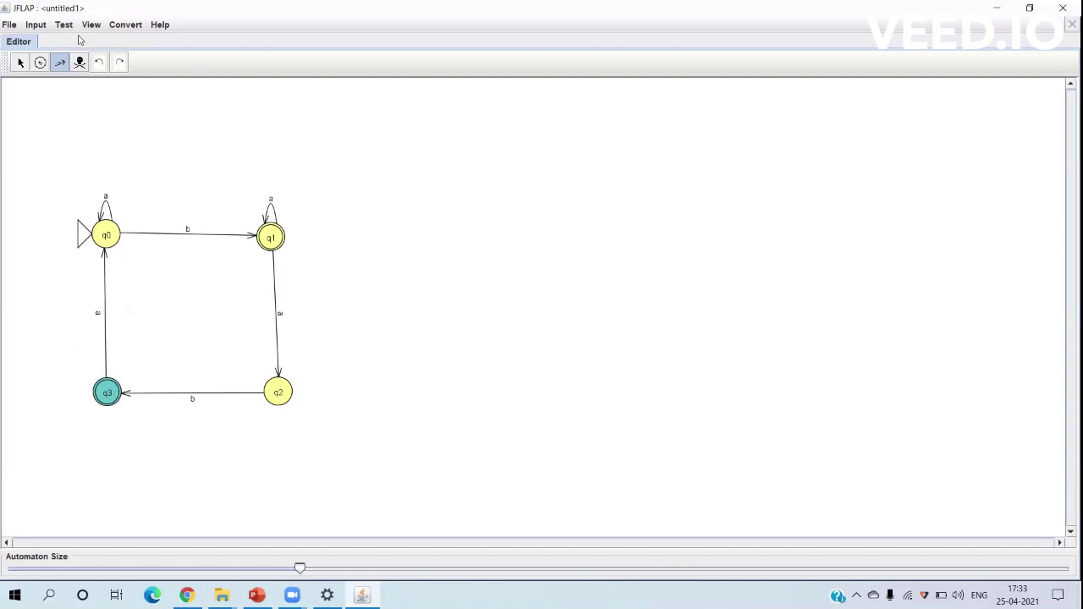
Open a Multiple Run for the automaton and enter the test strings aaba, baab and aa.
{"action": "left_click", "coordinate": [45, 29]}
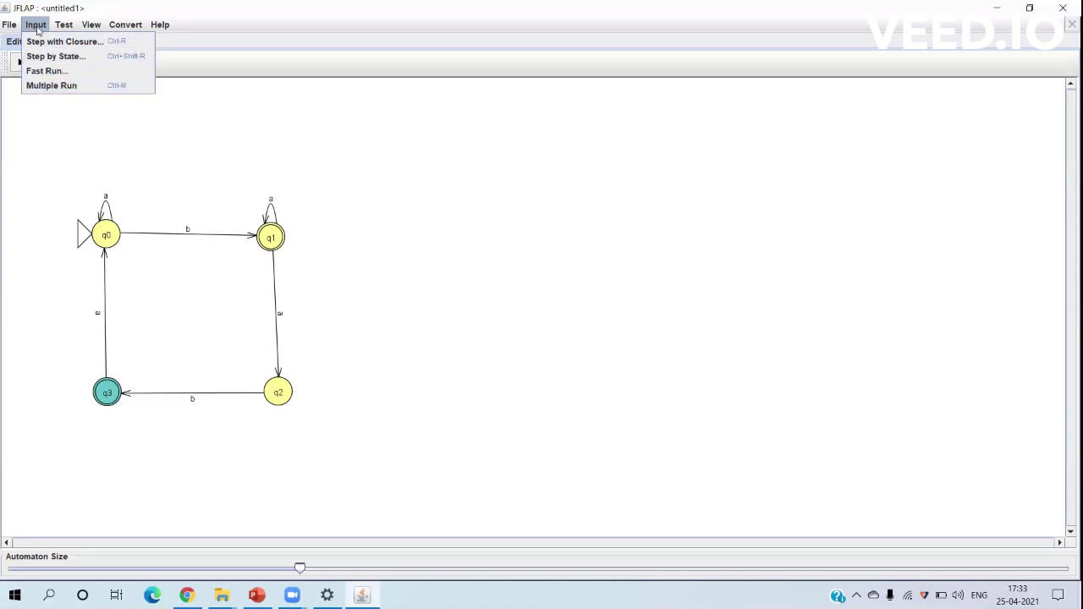
{"action": "left_click", "coordinate": [50, 85]}
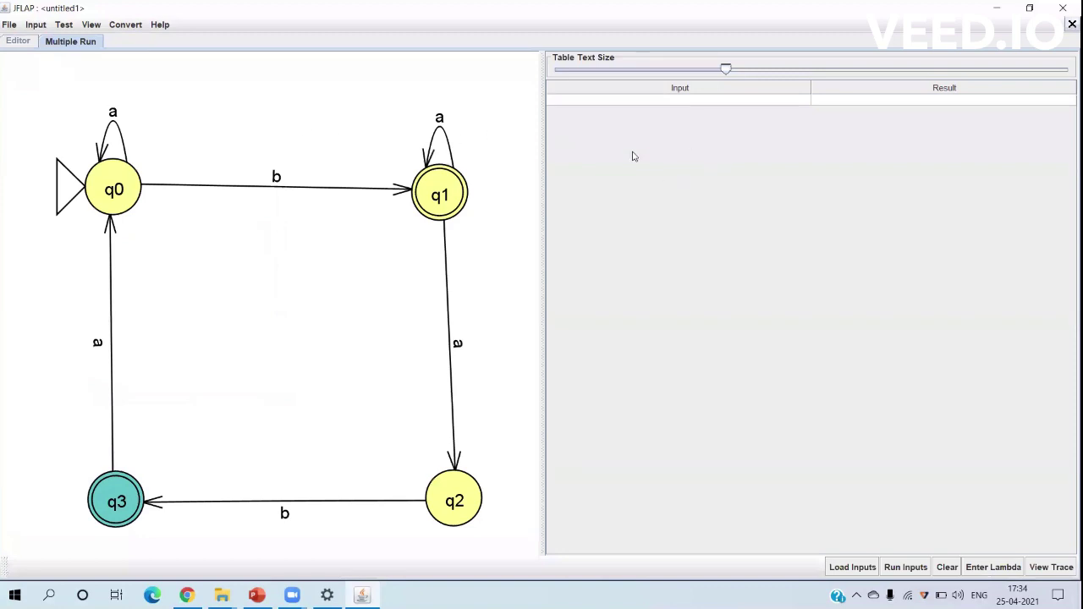
{"action": "left_click", "coordinate": [700, 100]}
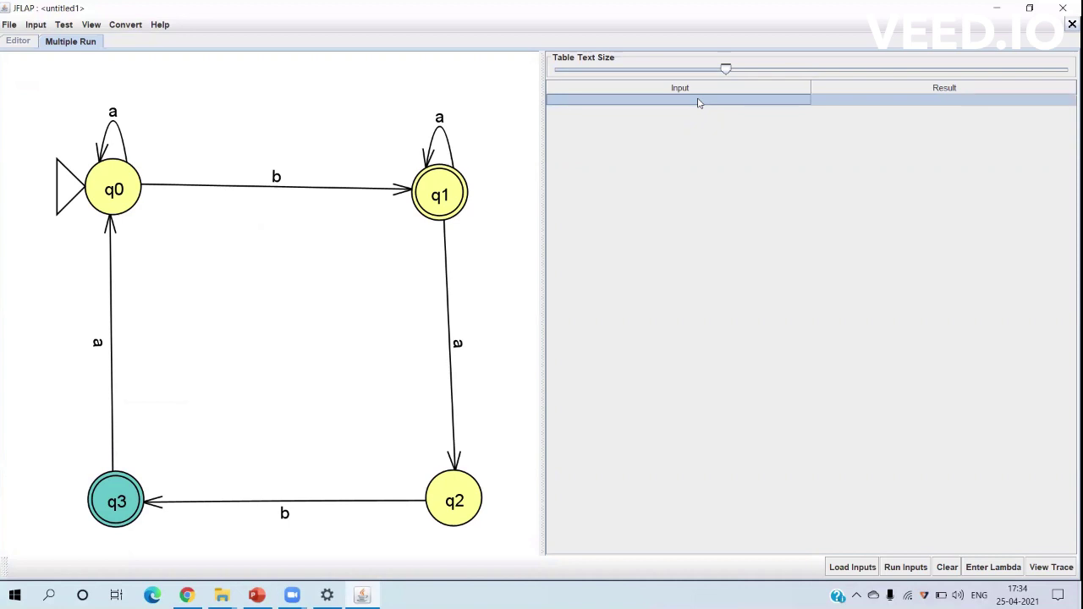
{"action": "type", "text": "aaba"}
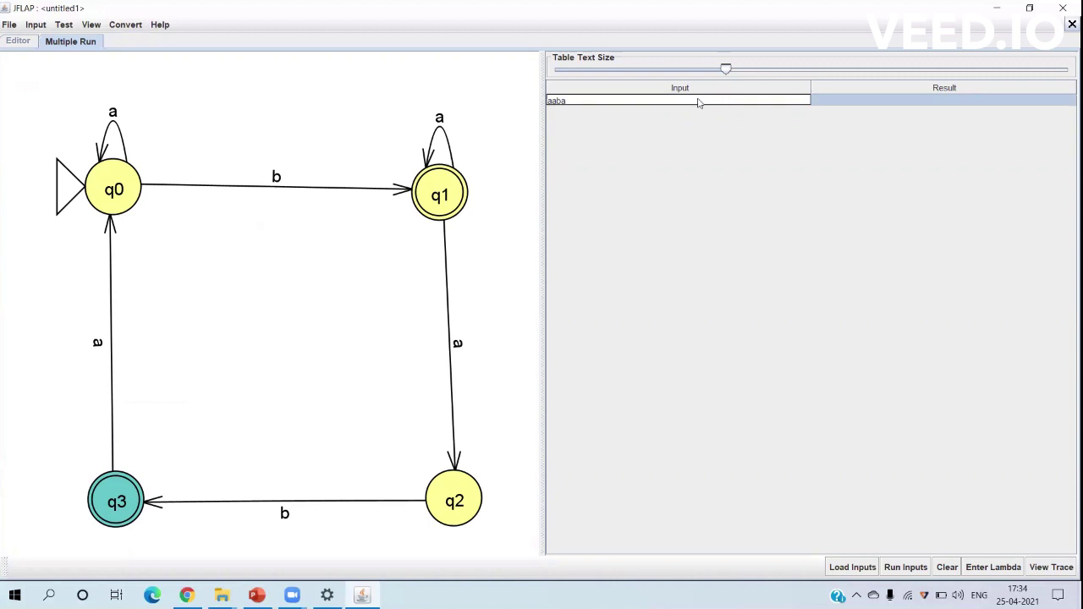
{"action": "key", "text": "Return"}
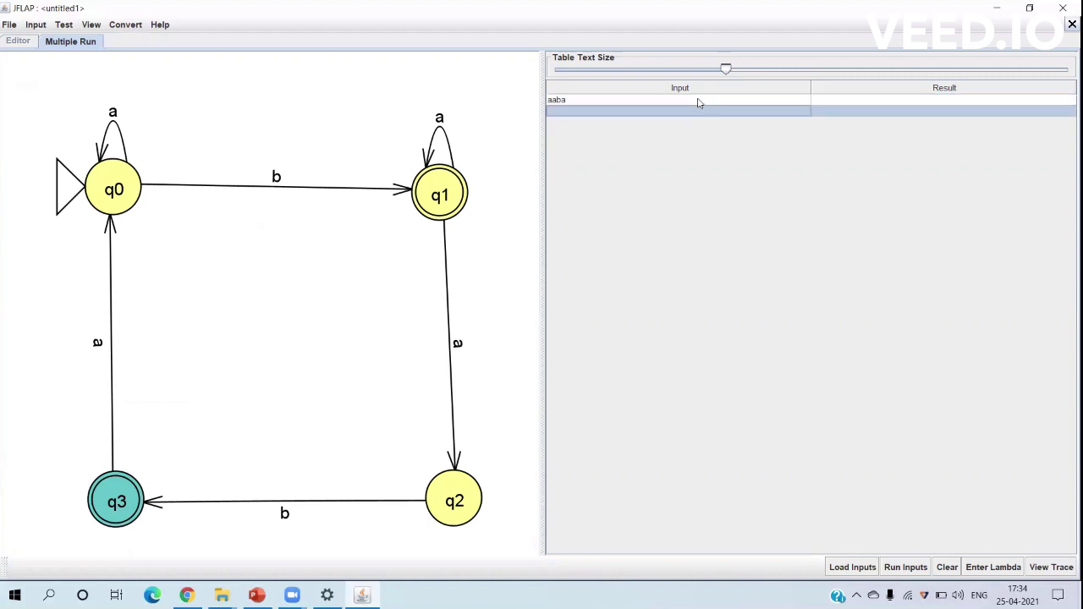
{"action": "type", "text": "baab"}
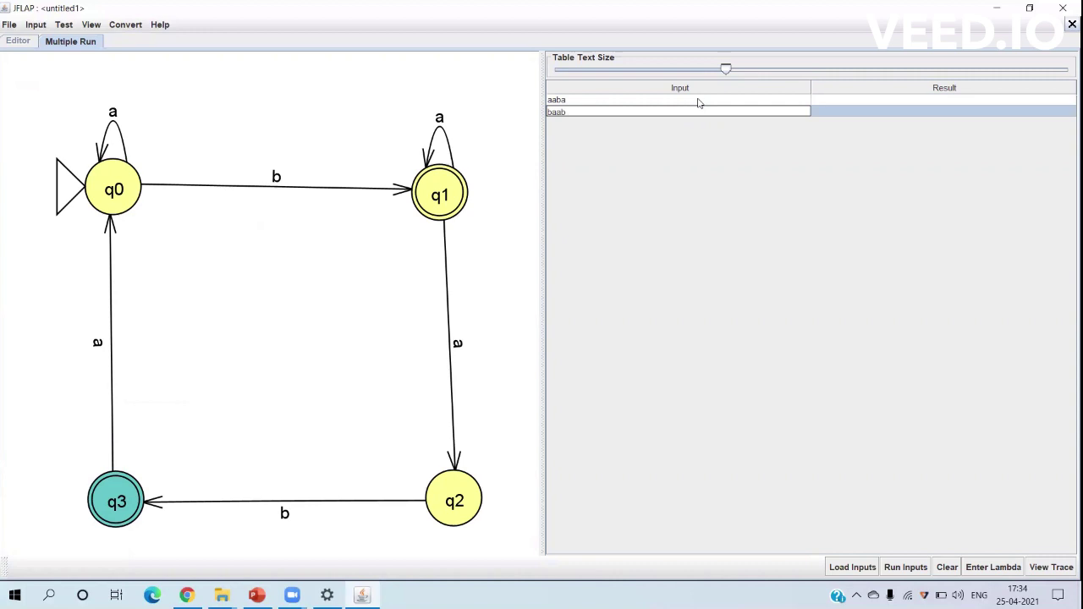
{"action": "key", "text": "Return"}
{"action": "type", "text": "aa"}
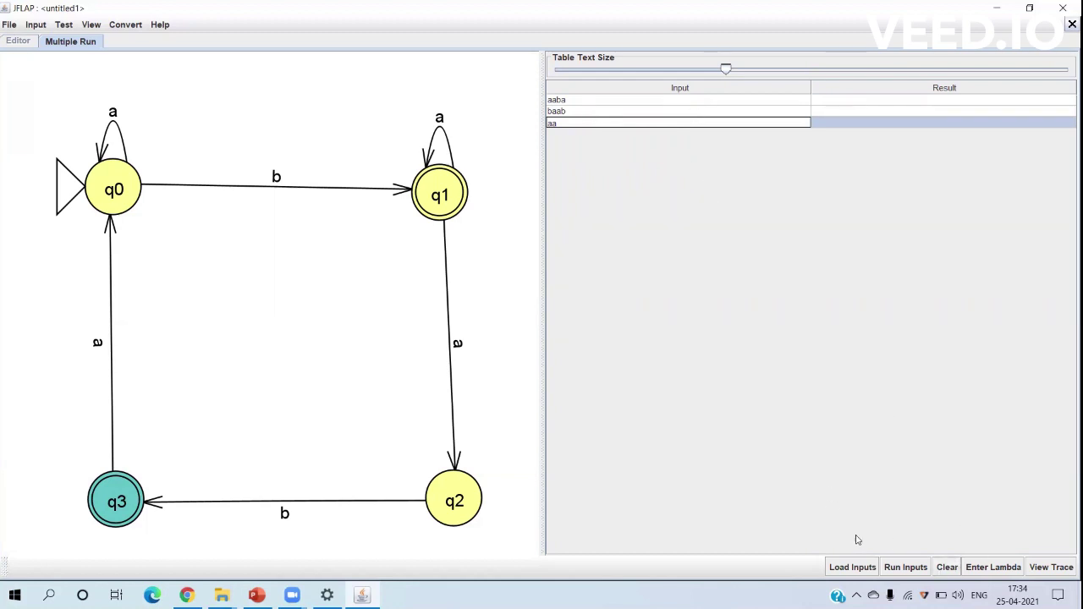
Run the three entered test strings, view the trace of aa in a maximised window, and close the trace and the Multiple Run.
{"action": "left_click", "coordinate": [905, 567]}
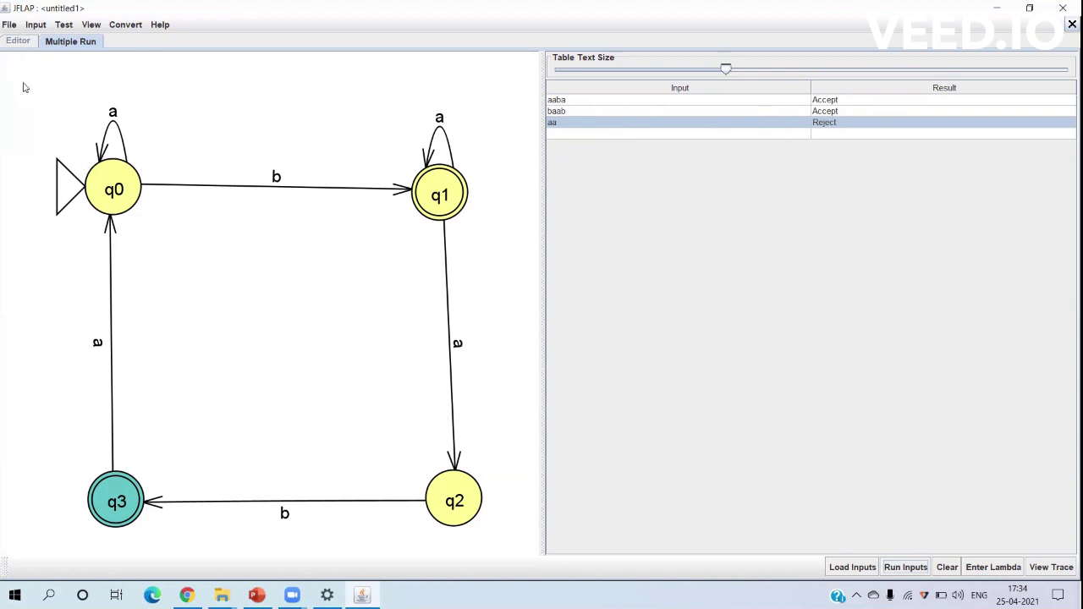
{"action": "left_click", "coordinate": [53, 91]}
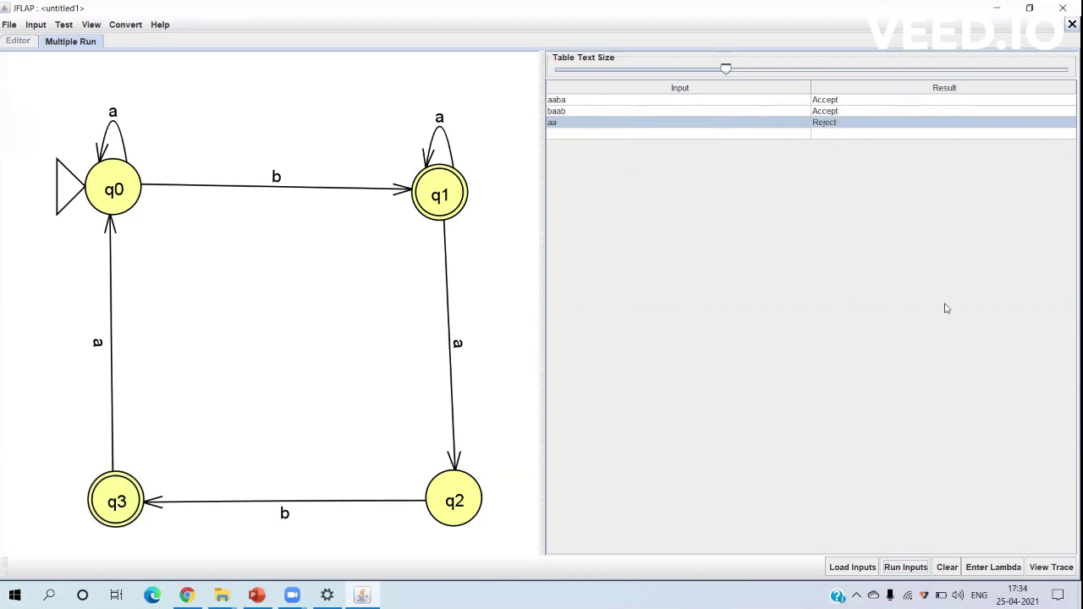
{"action": "left_click", "coordinate": [1050, 566]}
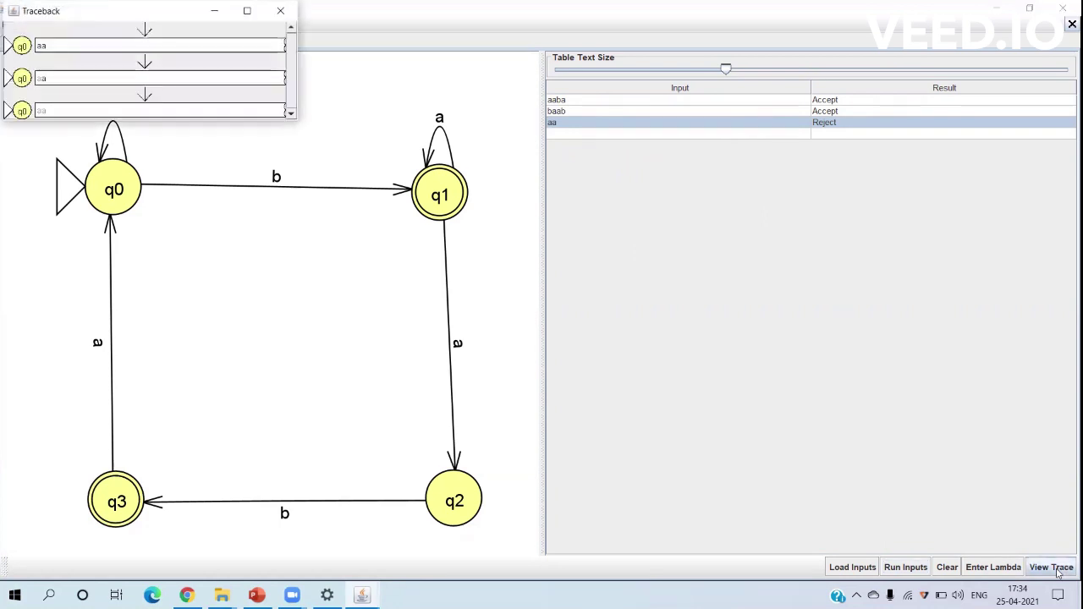
{"action": "left_click", "coordinate": [247, 11]}
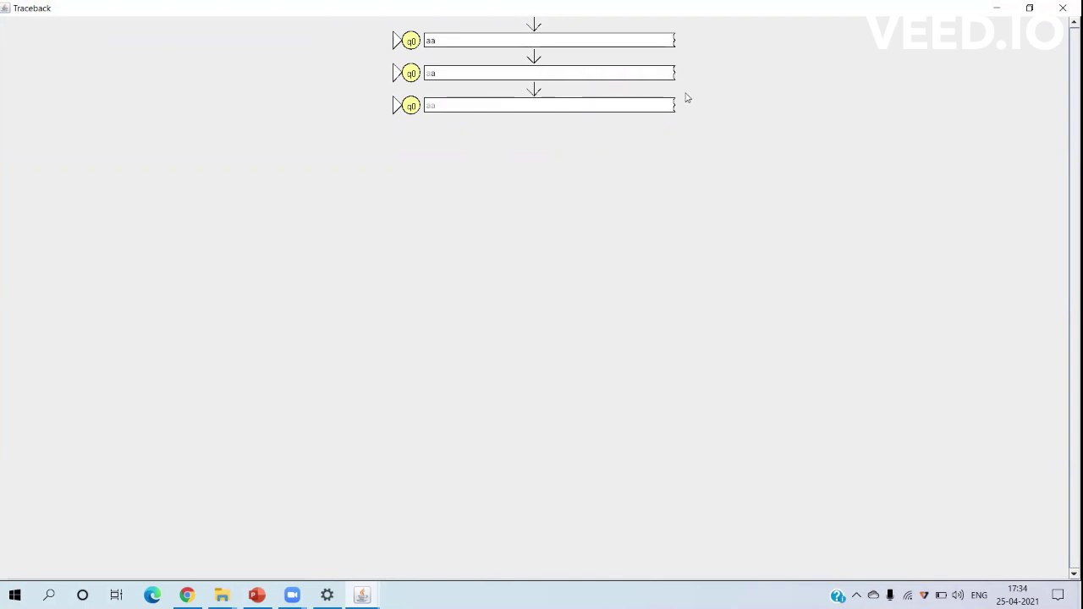
{"action": "left_click", "coordinate": [1063, 10]}
{"action": "left_click", "coordinate": [1071, 24]}
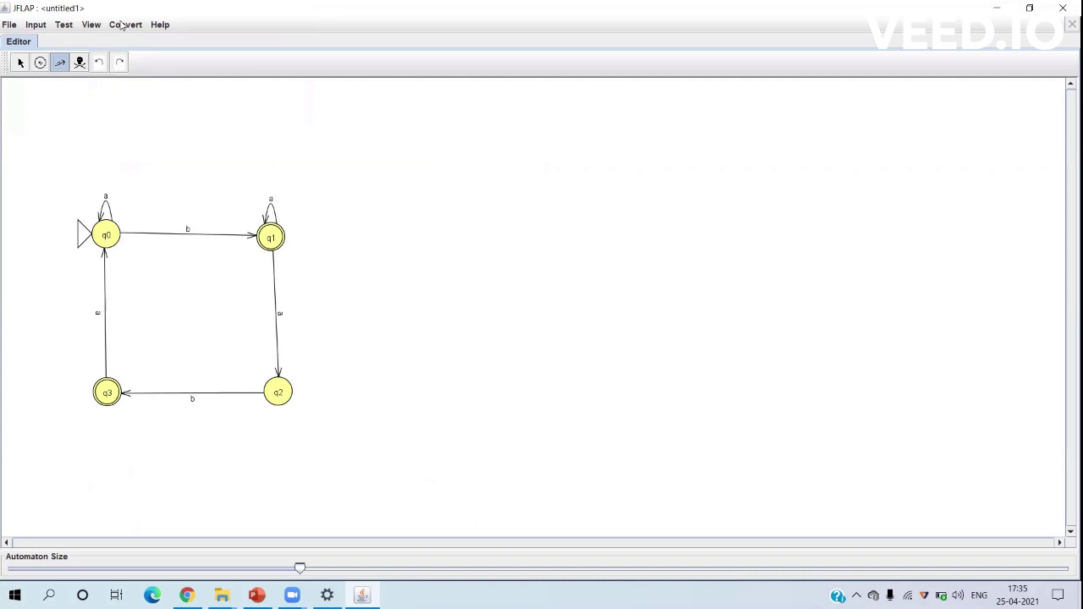
Start converting the four-state automaton from an NFA to a DFA.
{"action": "key", "text": "XF86MonBrightnessUp"}
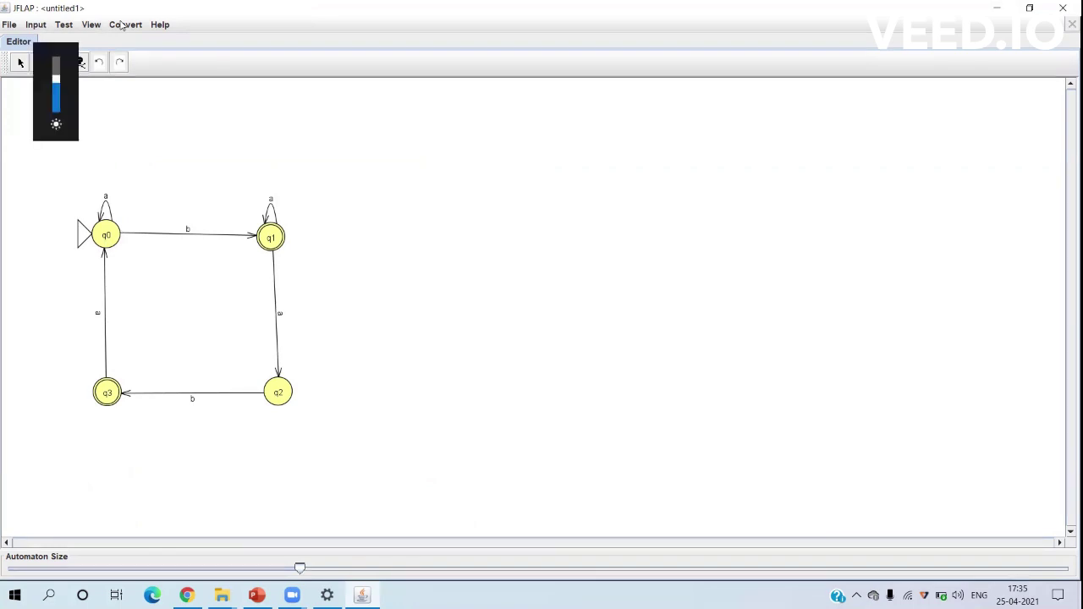
{"action": "left_click", "coordinate": [123, 26]}
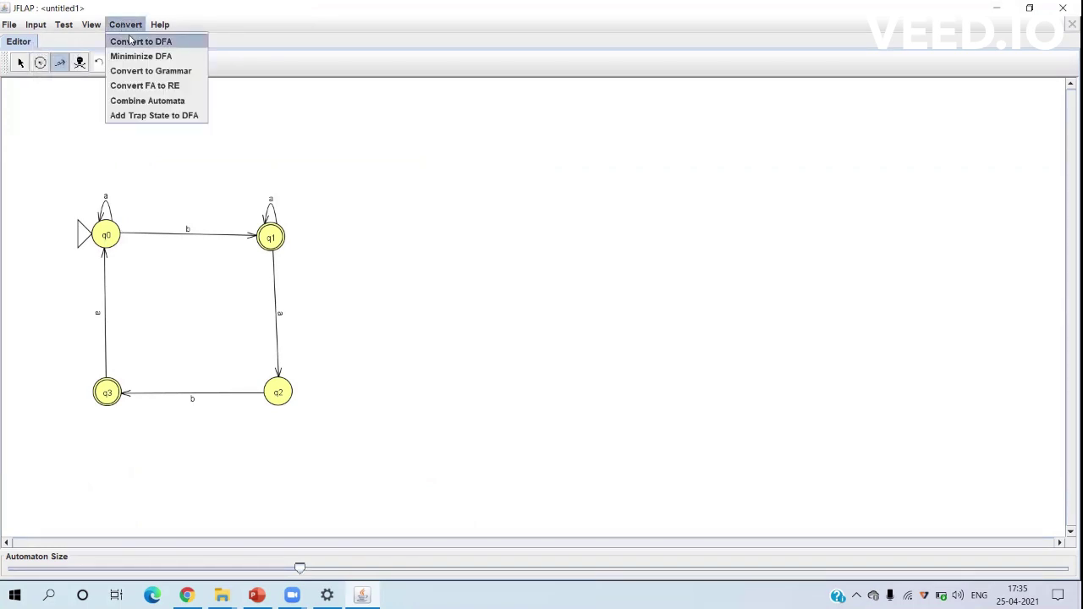
{"action": "key", "text": "XF86MonBrightnessUp"}
{"action": "left_click", "coordinate": [144, 42]}
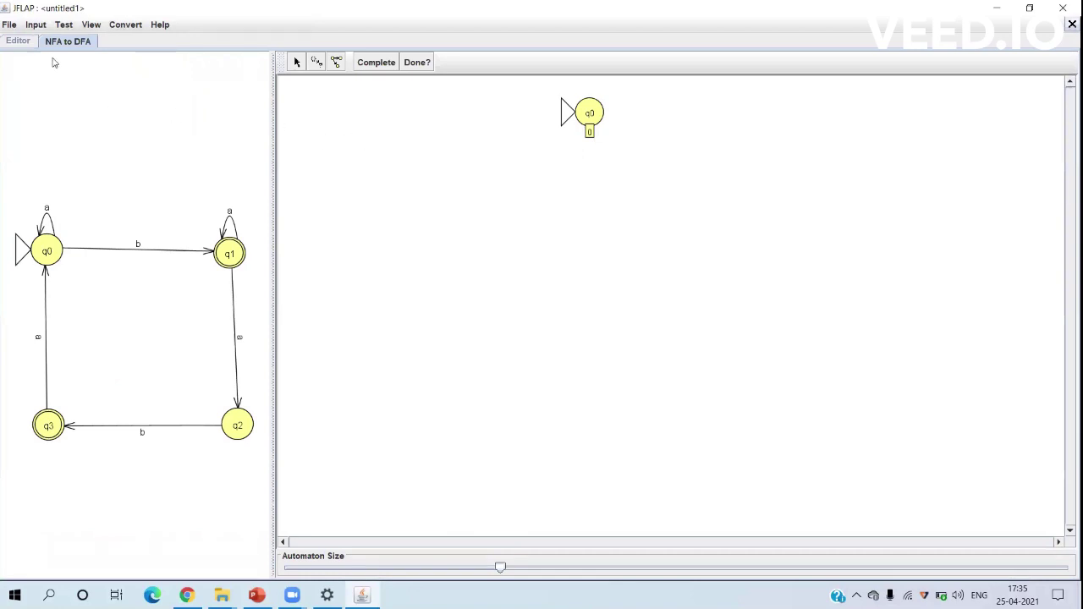
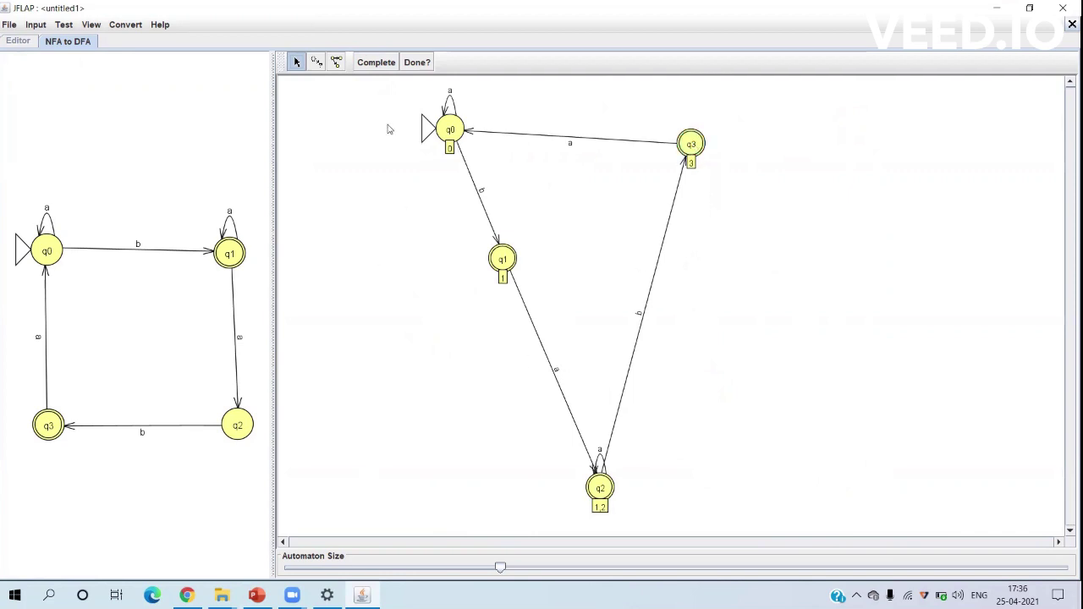
{"action": "left_click_drag", "start_coordinate": [3, 191], "coordinate": [269, 472]}
{"action": "left_click_drag", "start_coordinate": [381, 106], "coordinate": [737, 523]}
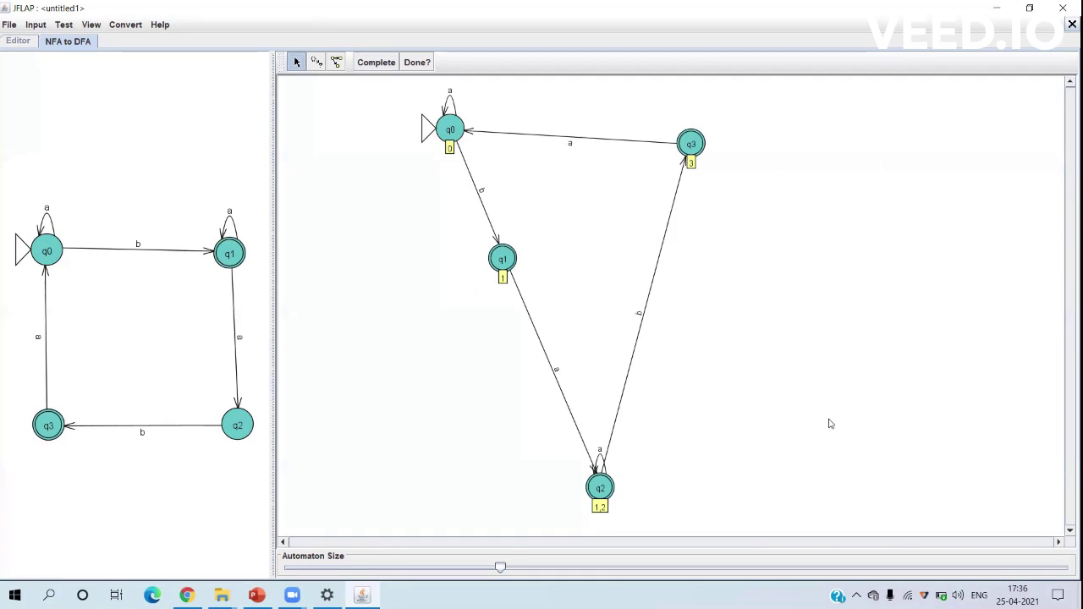
{"action": "left_click", "coordinate": [829, 424]}
{"action": "left_click", "coordinate": [65, 480]}
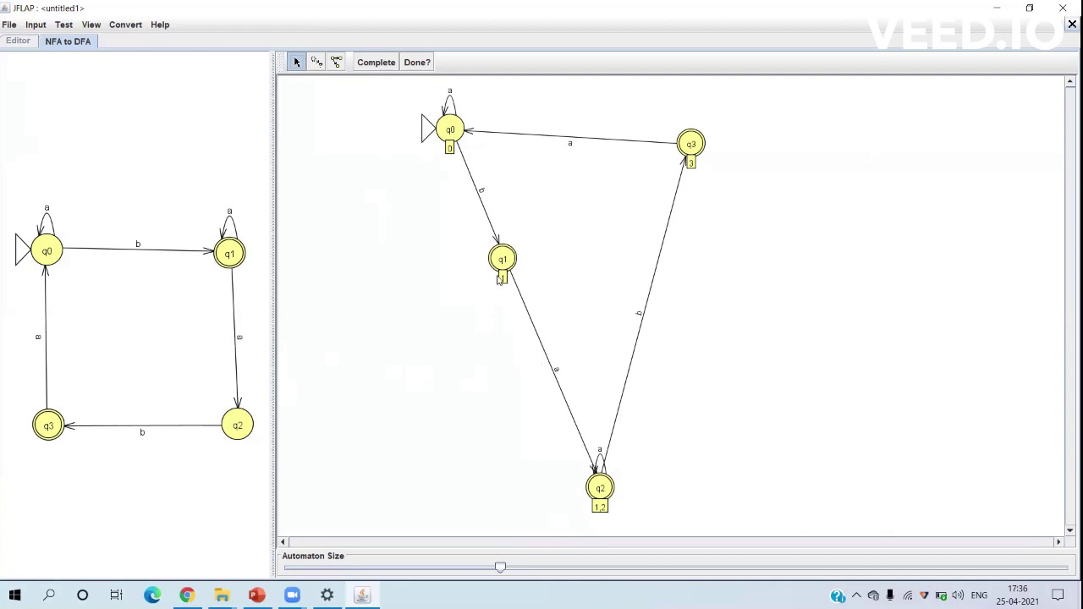
Rearrange the DFA's states more compactly, with q3 above and between q0 and q2, and q1 on the diagonal from q0 to q2.
{"action": "left_click_drag", "start_coordinate": [453, 135], "coordinate": [438, 166]}
{"action": "left_click_drag", "start_coordinate": [510, 264], "coordinate": [555, 242]}
{"action": "left_click_drag", "start_coordinate": [694, 149], "coordinate": [620, 123]}
{"action": "left_click_drag", "start_coordinate": [596, 484], "coordinate": [662, 358]}
{"action": "mouse_move", "coordinate": [544, 253]}
{"action": "left_mouse_down"}
{"action": "mouse_move", "coordinate": [561, 269]}
{"action": "mouse_move", "coordinate": [535, 252]}
{"action": "left_mouse_up"}
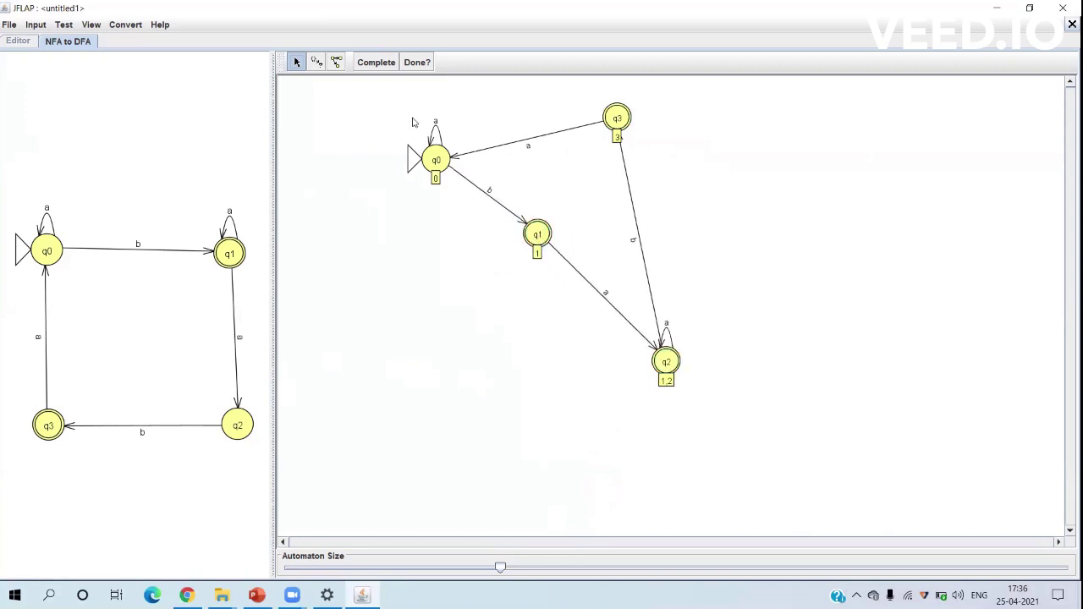
Check that the DFA is complete, place it in a new window and maximise that window.
{"action": "left_click", "coordinate": [416, 64]}
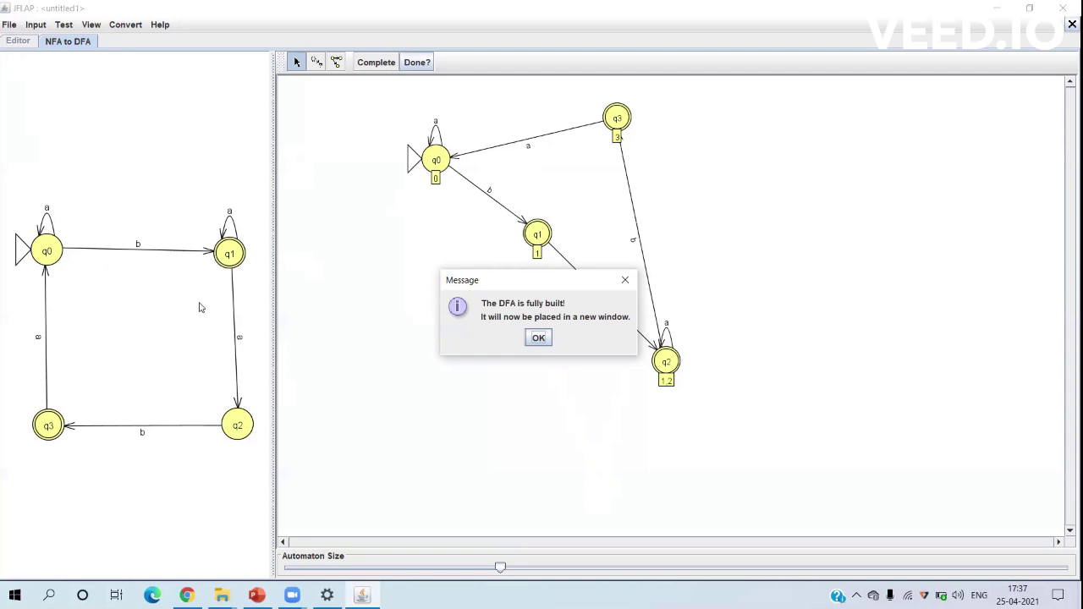
{"action": "left_click", "coordinate": [537, 338]}
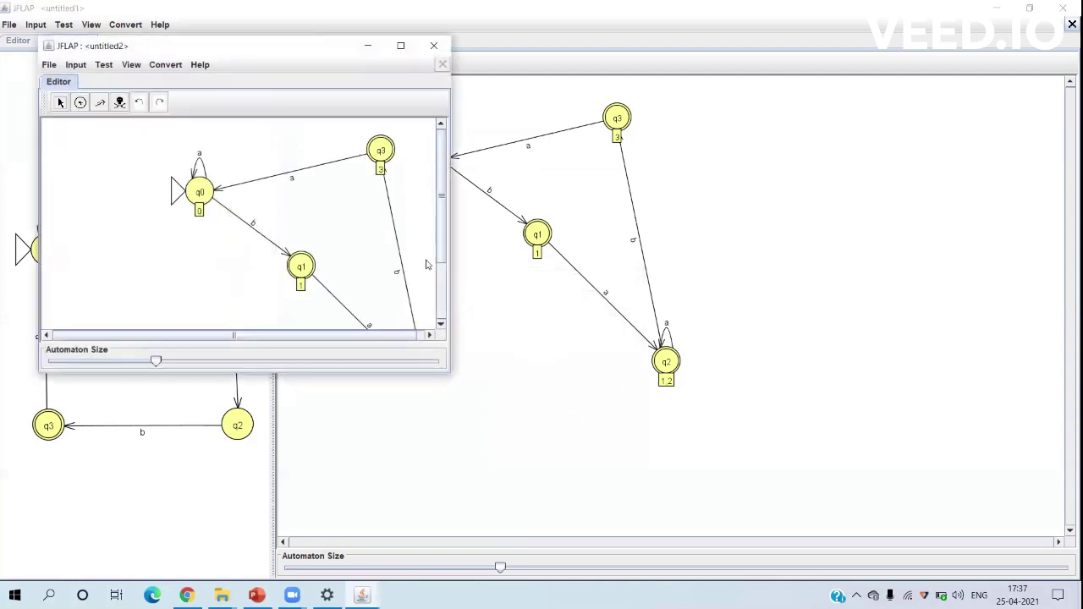
{"action": "left_click", "coordinate": [401, 46]}
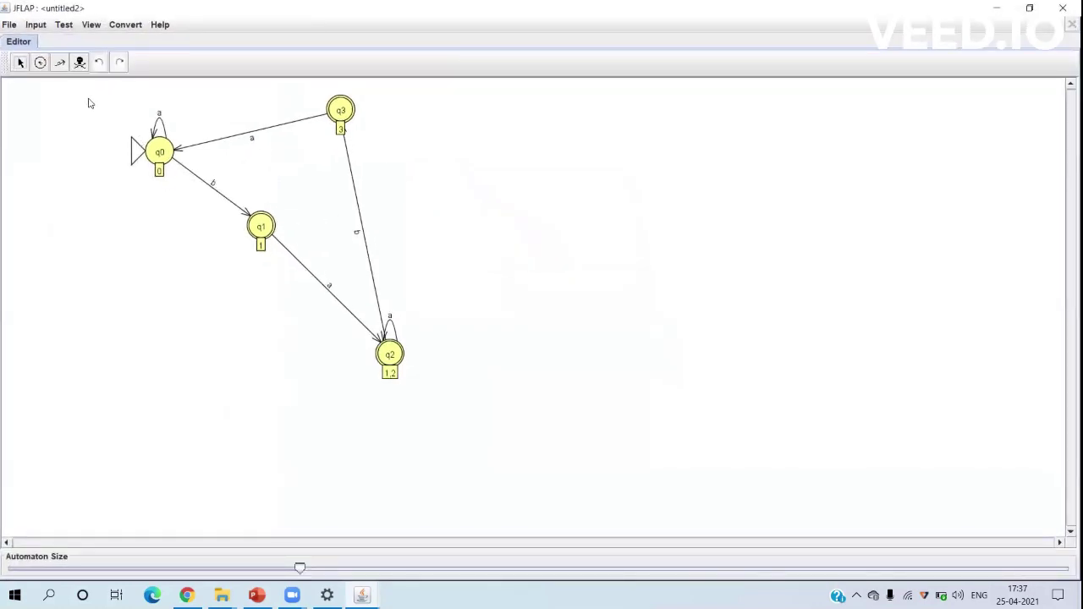